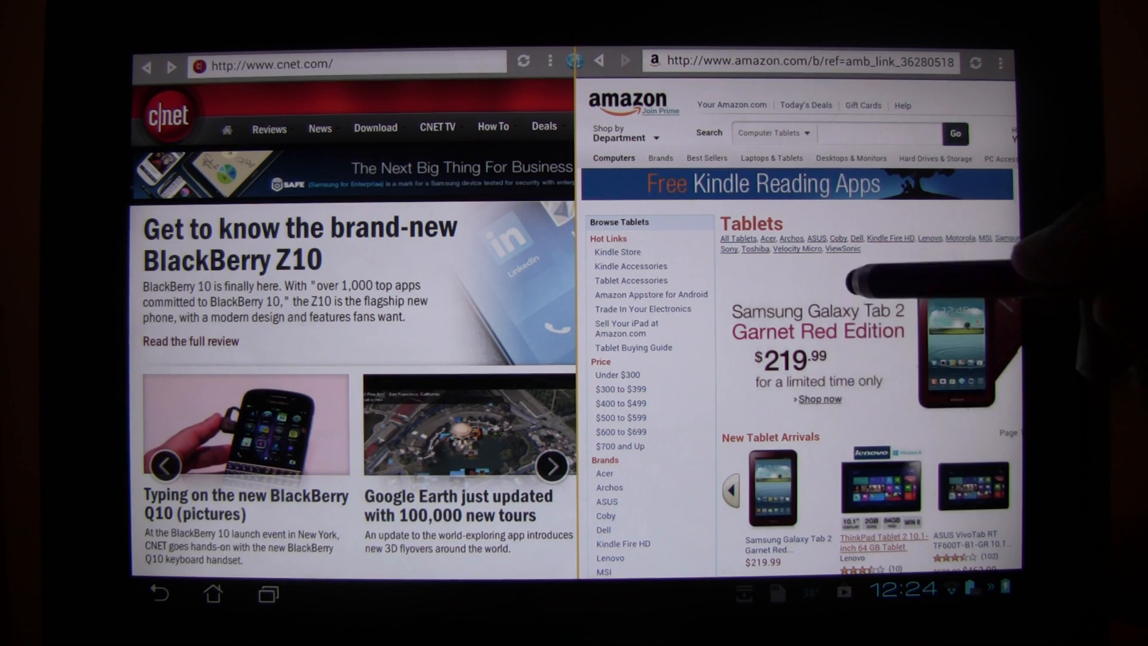
drag(933, 467, 933, 233)
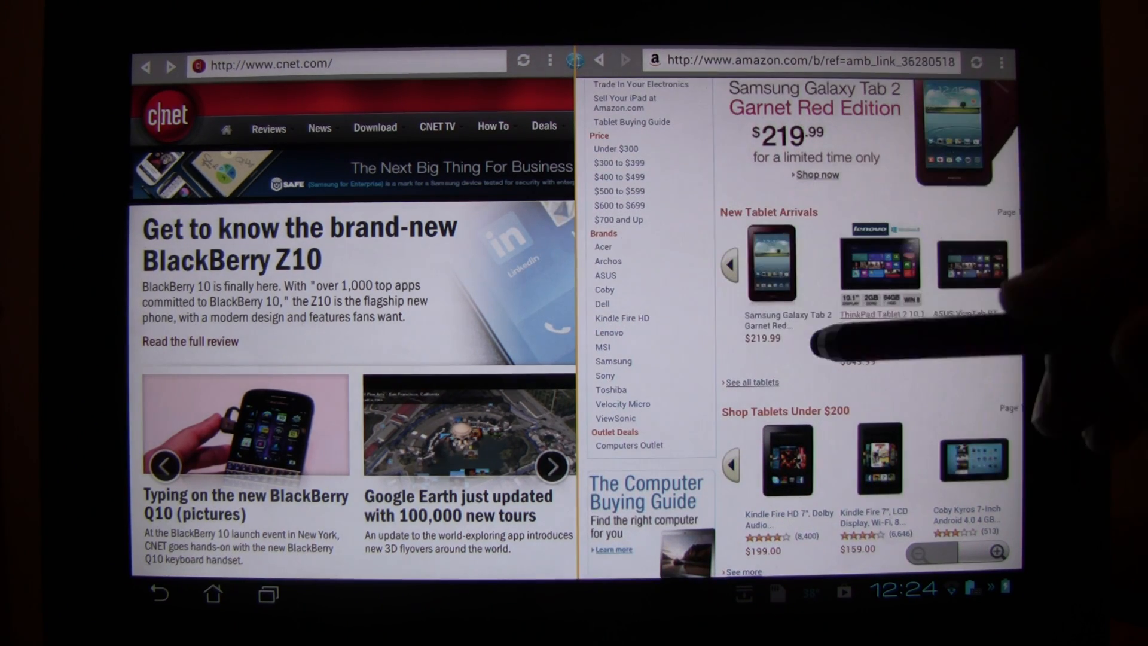
- Send the Samsung Galaxy Tab 2 link into the other half and widen its pane
right_click(771, 265)
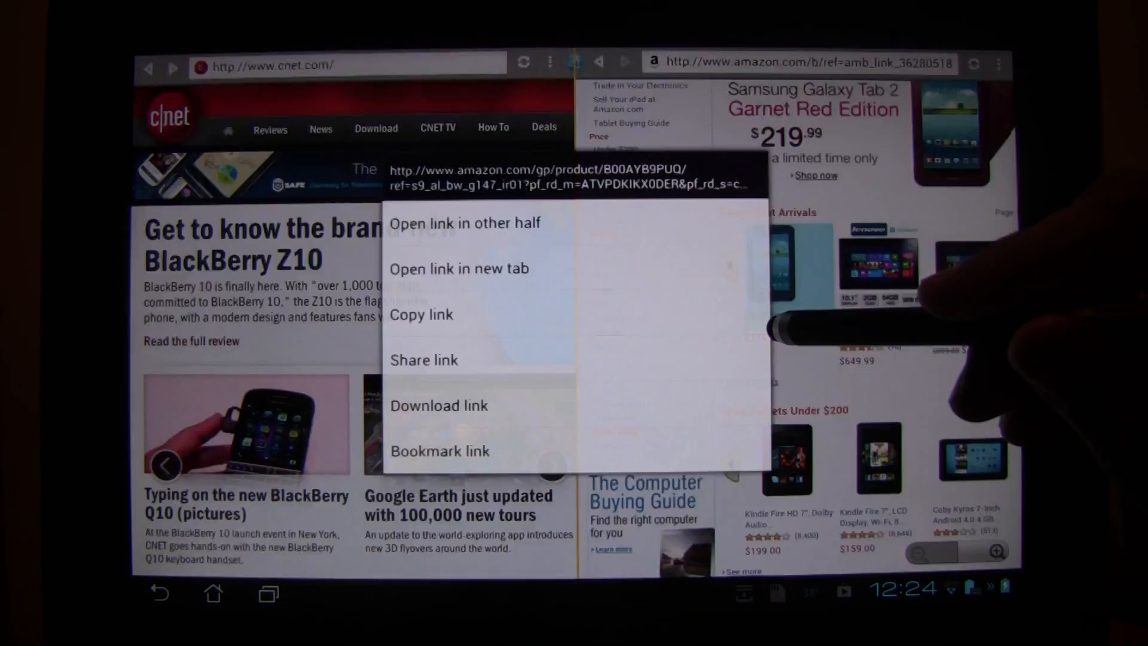
click(503, 221)
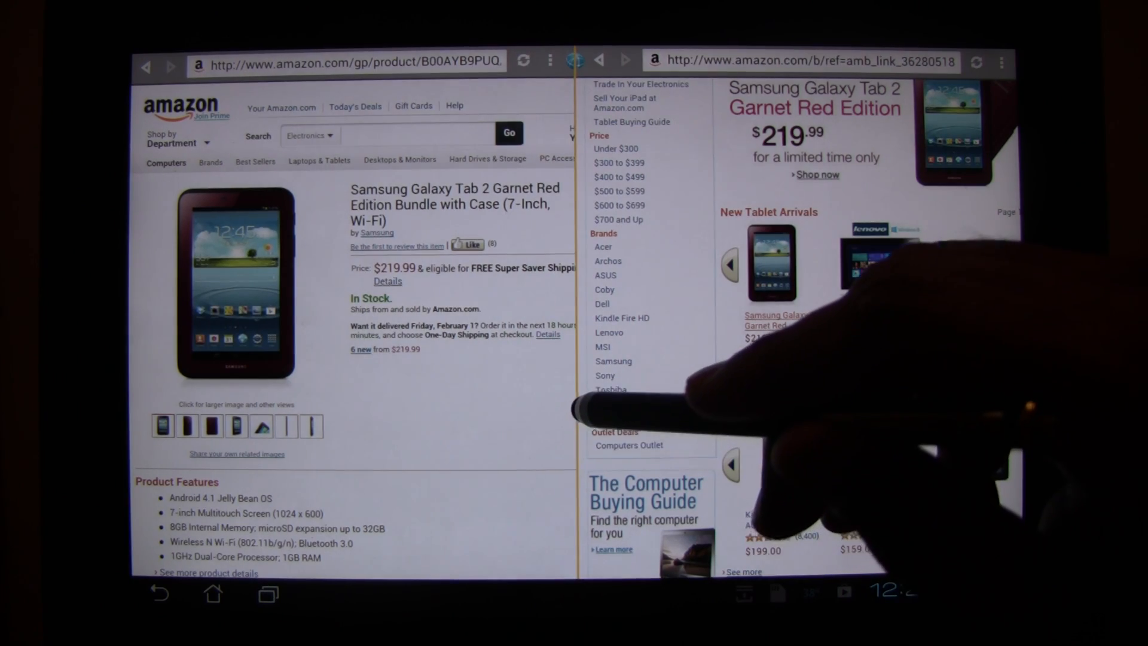
mouse_move(576, 404)
mouse_down()
mouse_move(794, 404)
mouse_move(359, 408)
mouse_move(862, 378)
mouse_move(514, 418)
mouse_move(790, 409)
mouse_move(556, 413)
mouse_move(686, 421)
mouse_move(610, 421)
mouse_up()
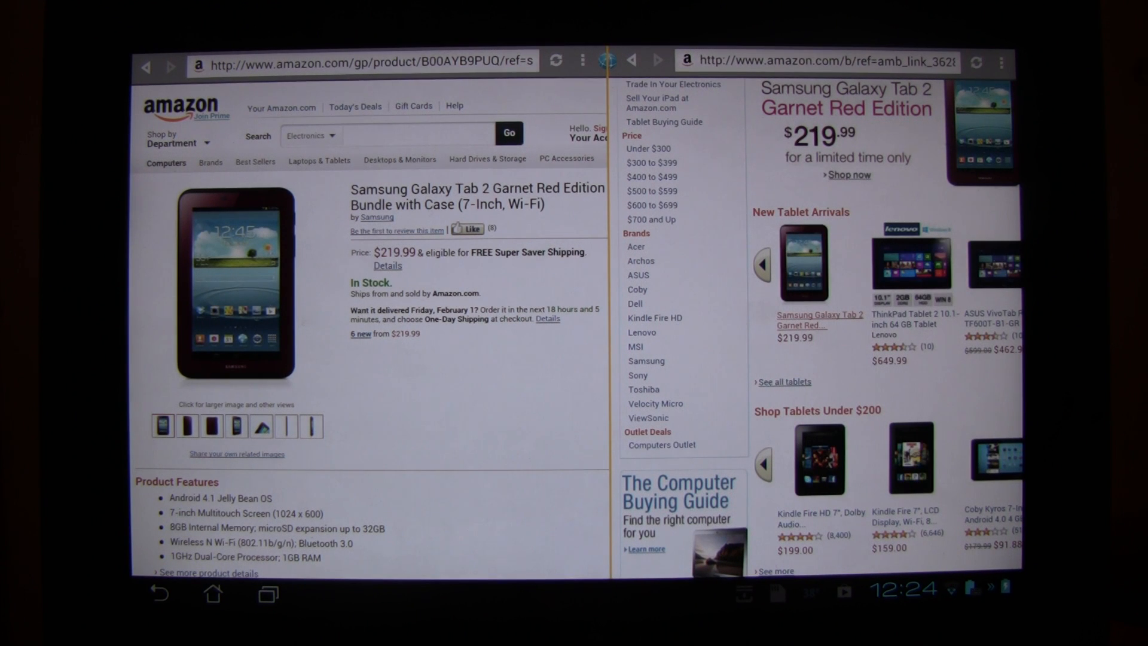
click(1001, 61)
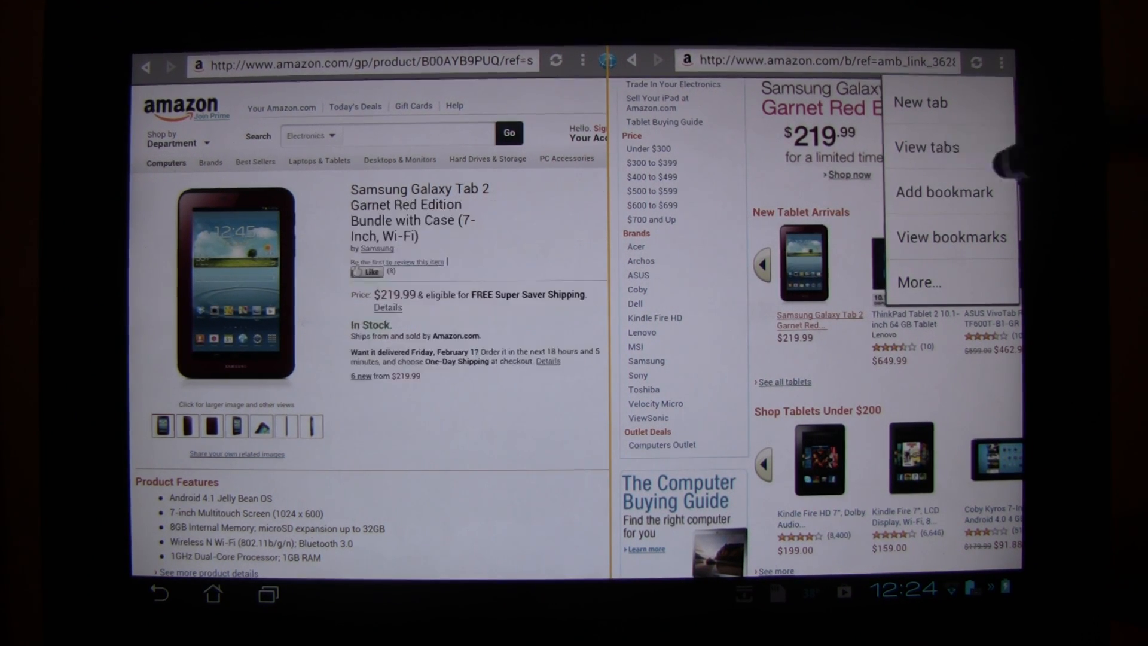
- Switch the right half to the NBC News video tab and start 'Violent weather turns deadly'
click(933, 147)
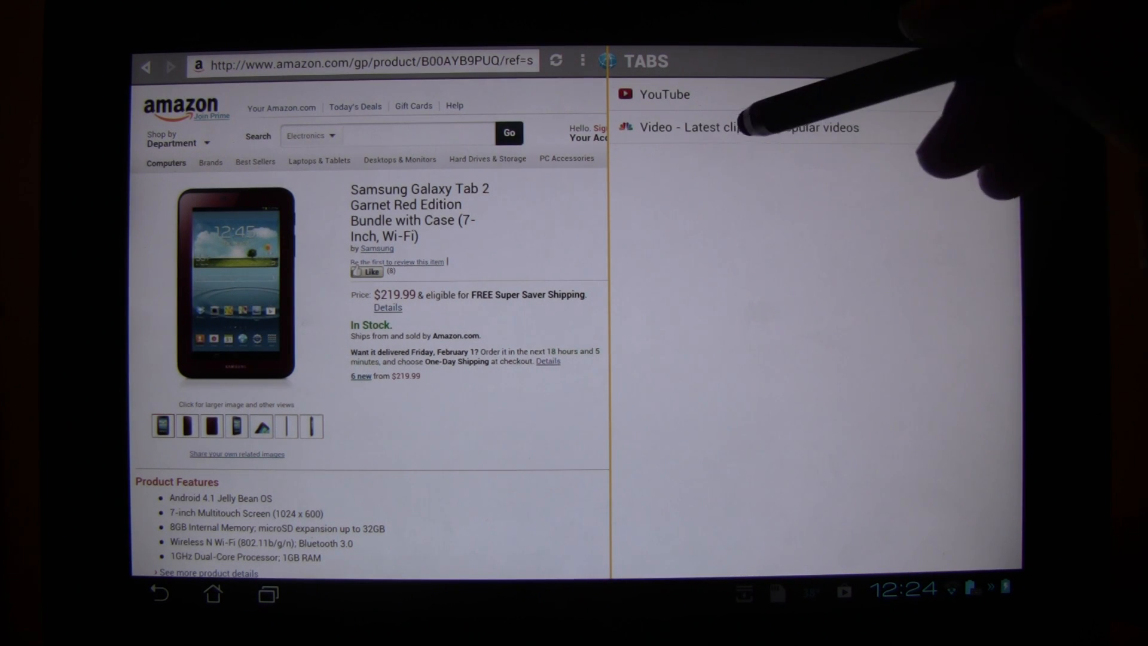
click(738, 126)
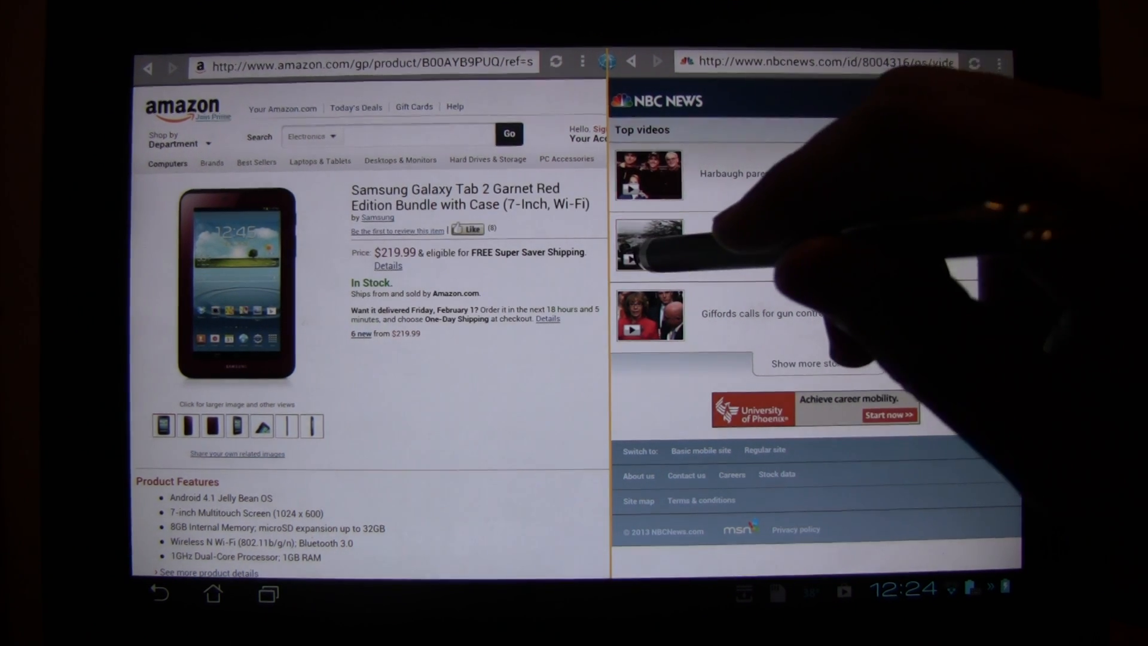
click(844, 244)
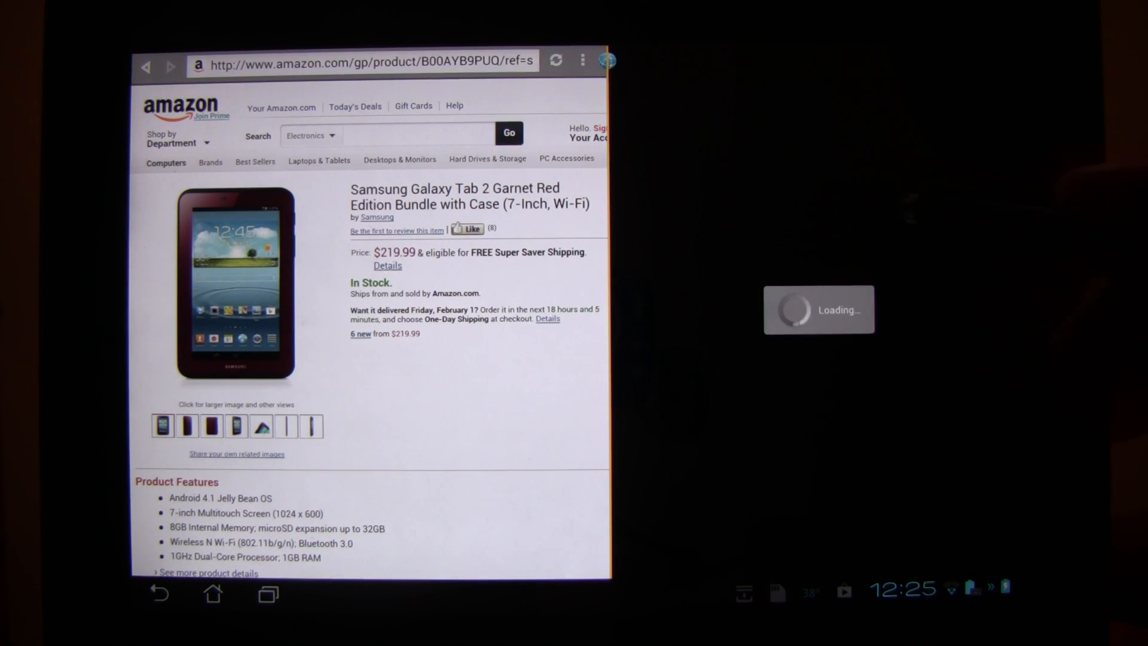
scroll(503, 260, down, 5)
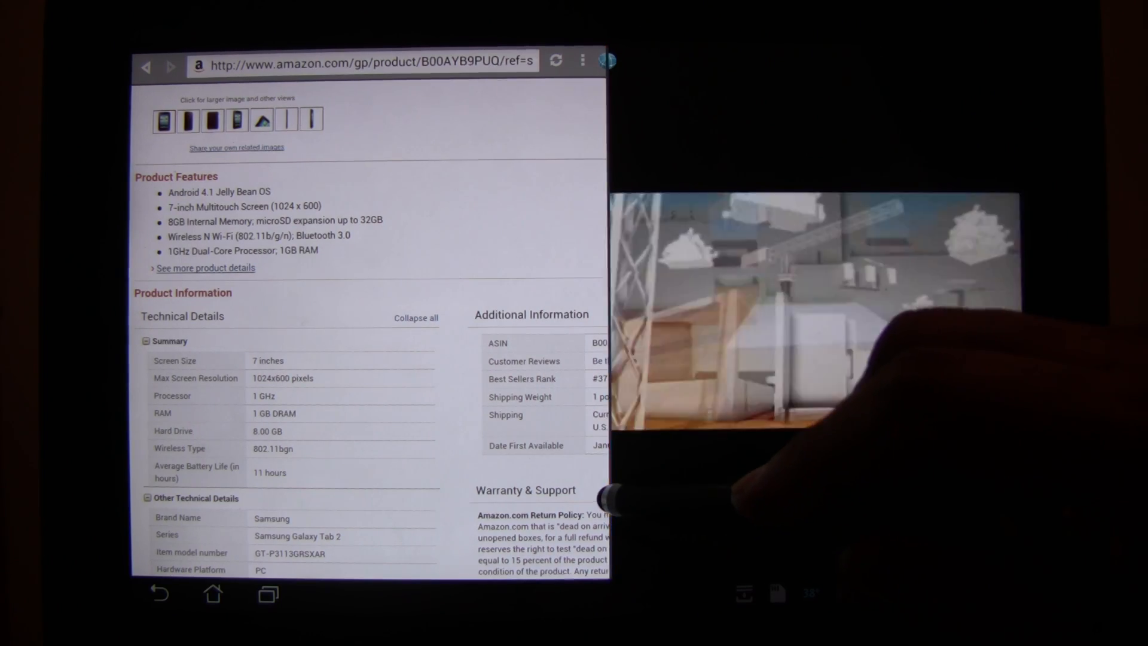
- Enlarge the video pane, reflow the Amazon page, then close the fullscreen weather video
mouse_move(608, 497)
mouse_down()
mouse_move(254, 463)
mouse_move(442, 462)
mouse_up()
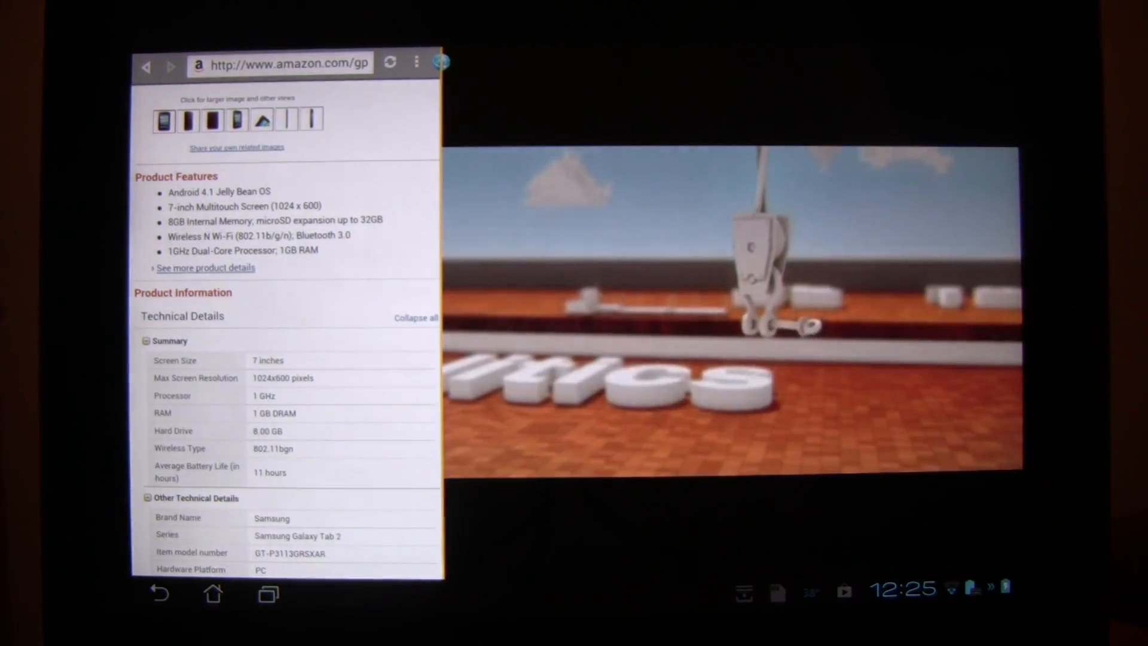
double_click(360, 490)
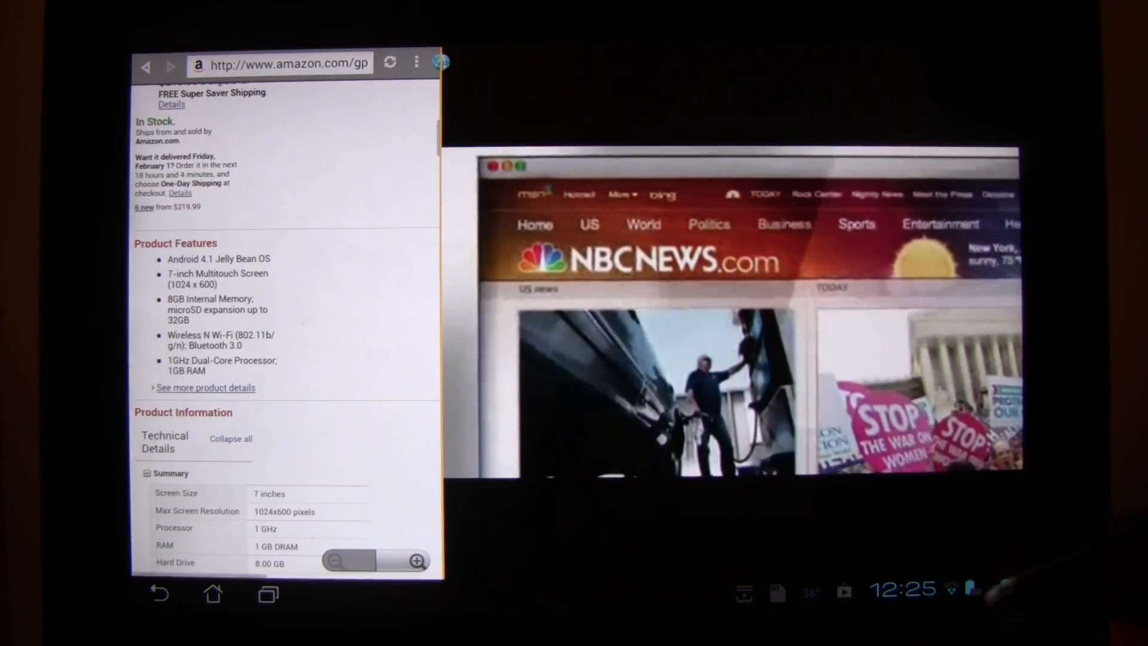
click(1013, 359)
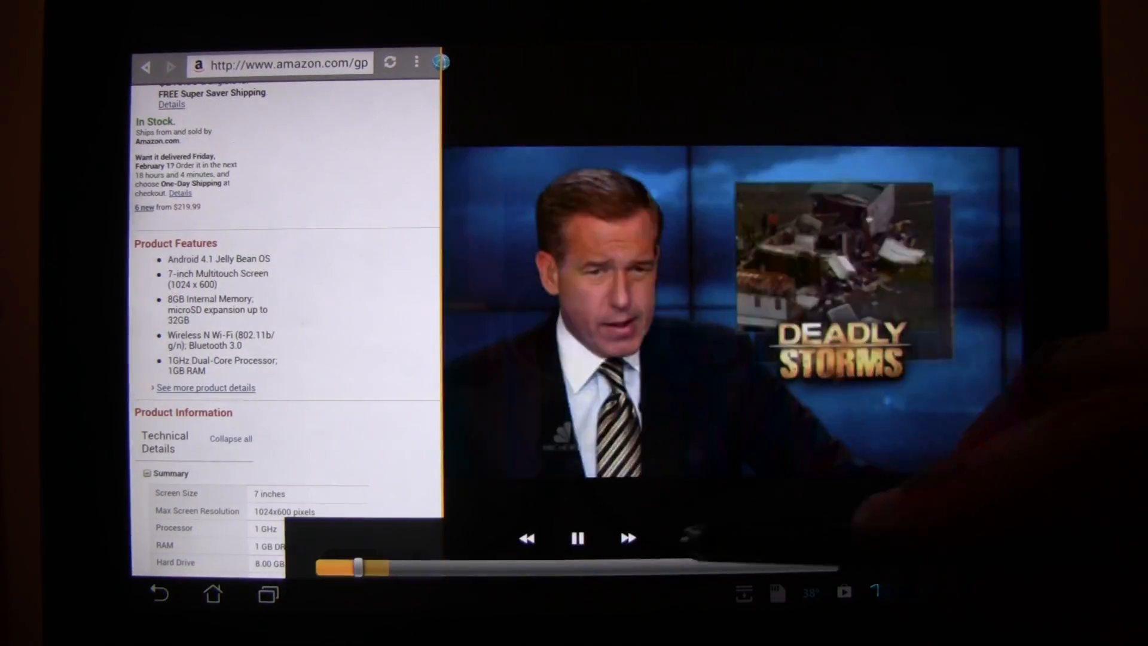
scroll(287, 359, down, 8)
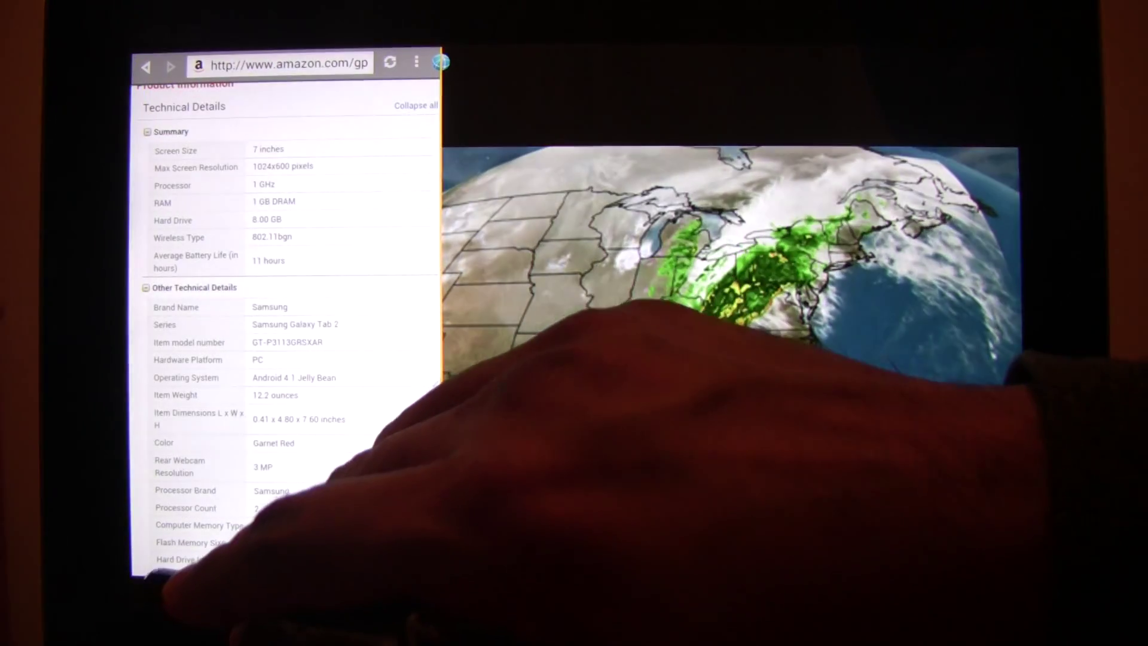
click(158, 592)
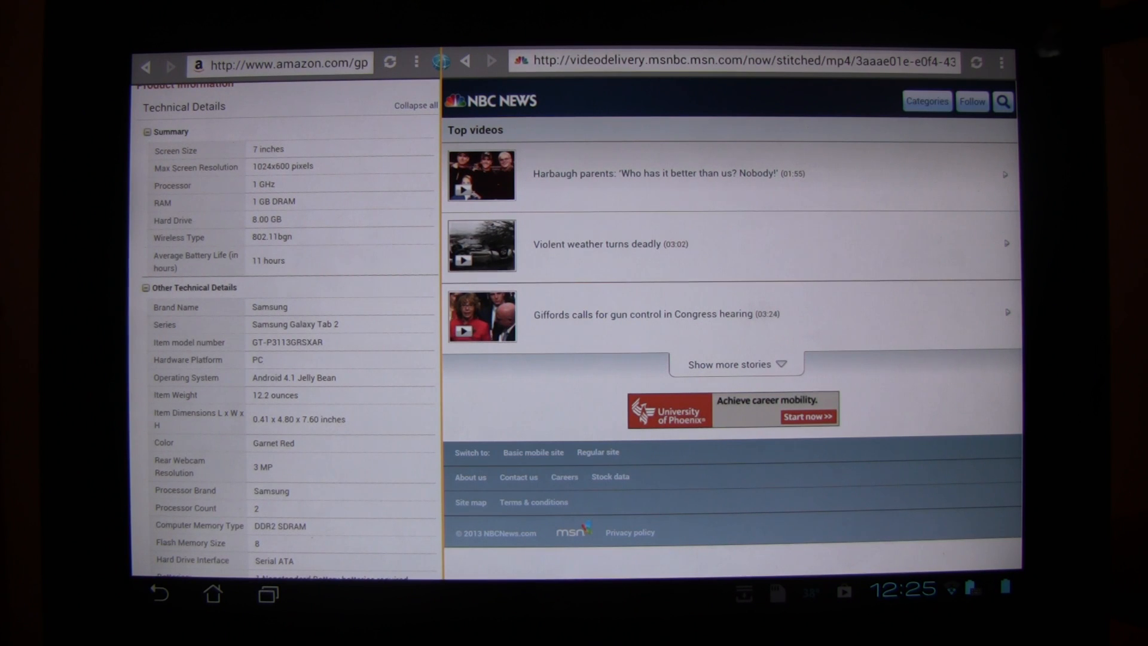
- Load Google in the left half from the right pane's bookmarks list
click(1001, 61)
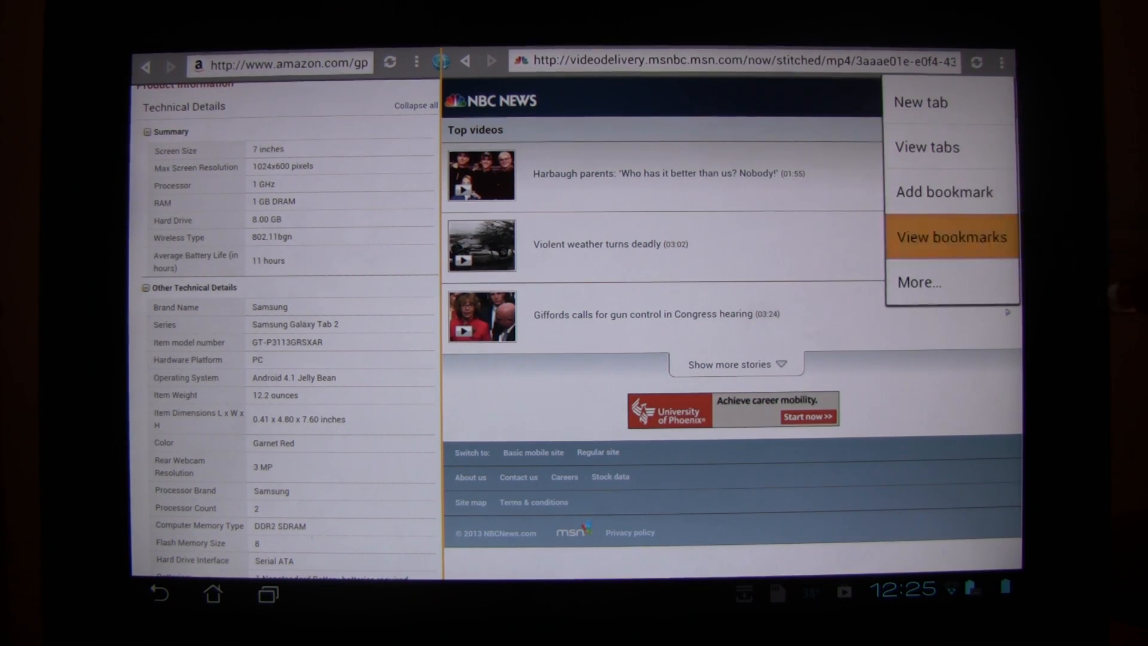
click(934, 237)
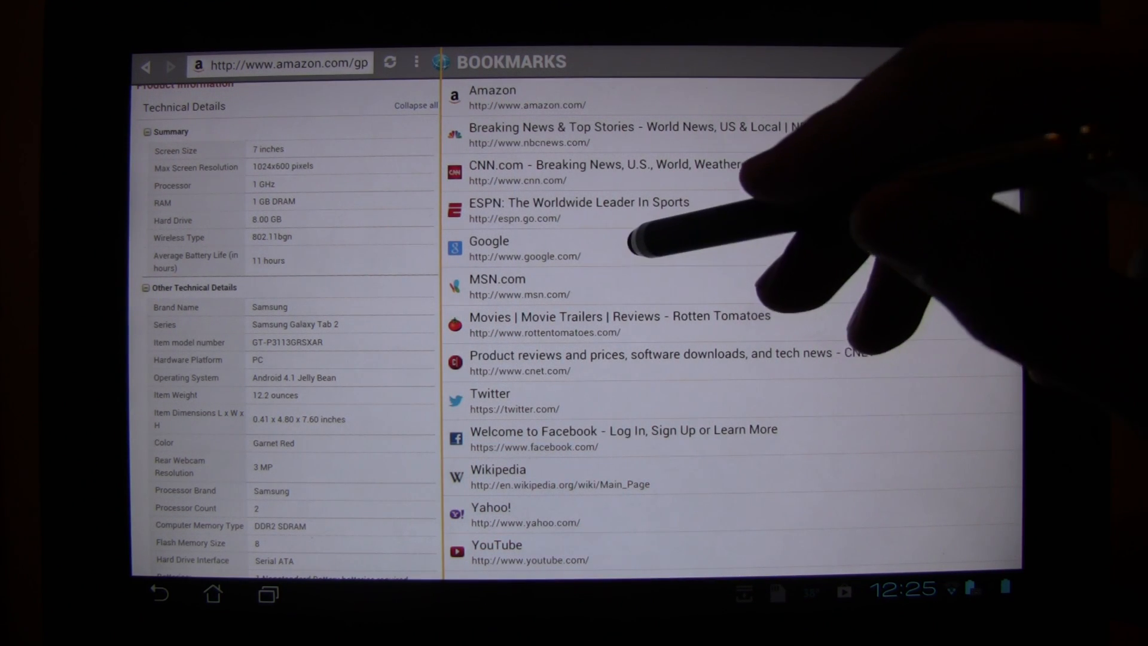
click(599, 251)
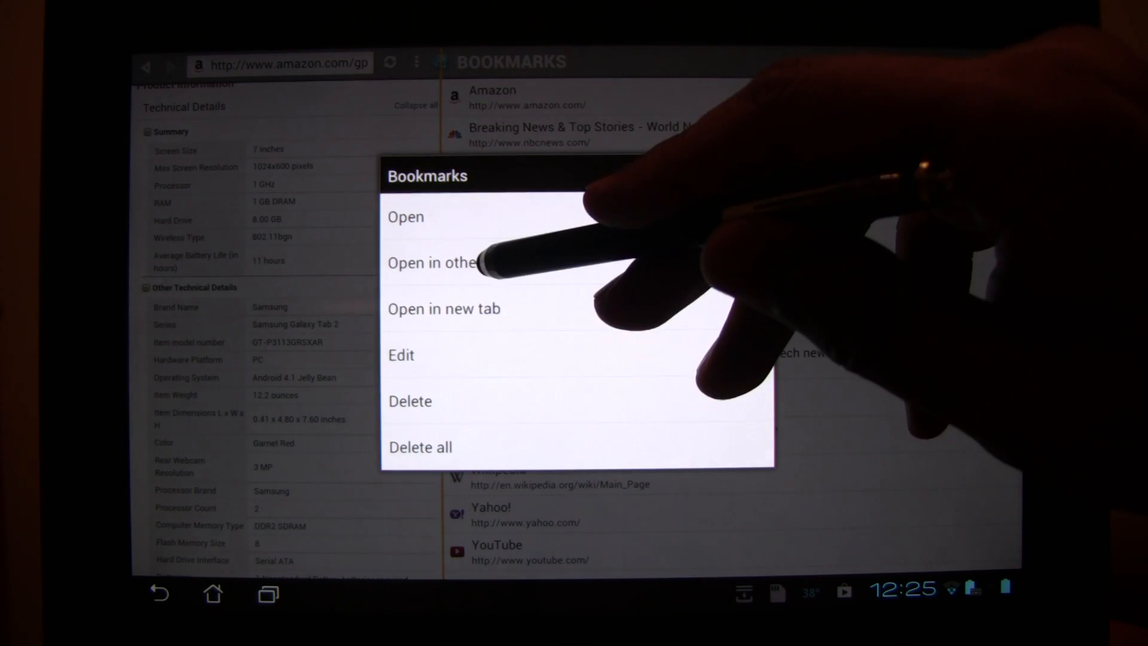
click(475, 262)
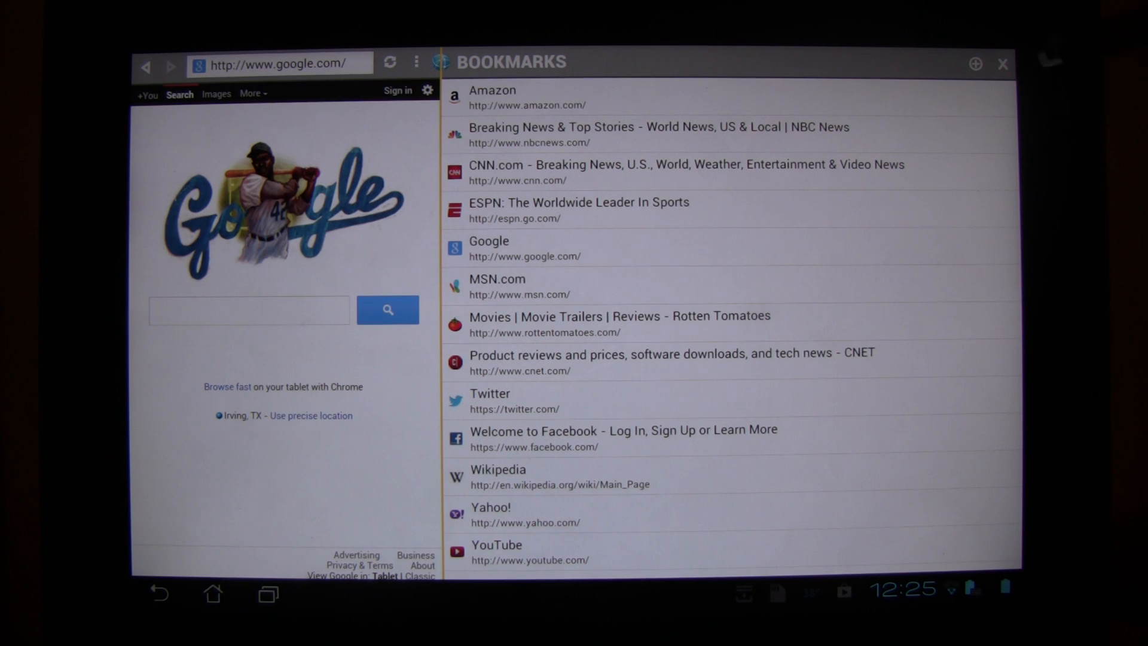
click(1002, 63)
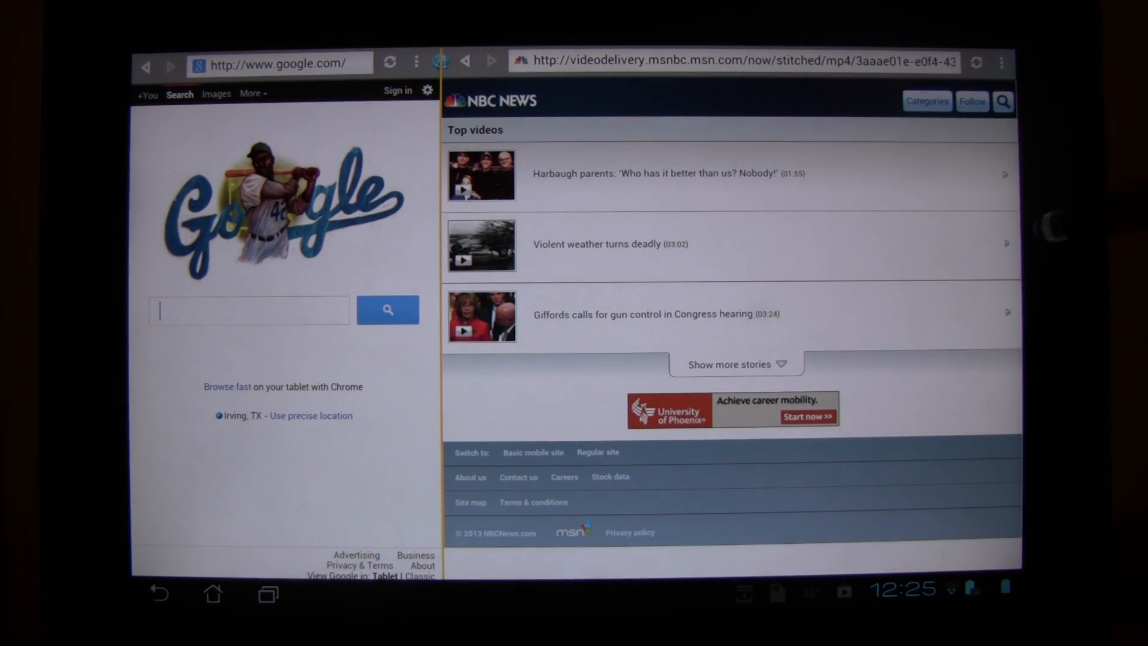
click(1002, 63)
- Swap the halves, copy Google over so both halves show it, then start Find in page
click(951, 261)
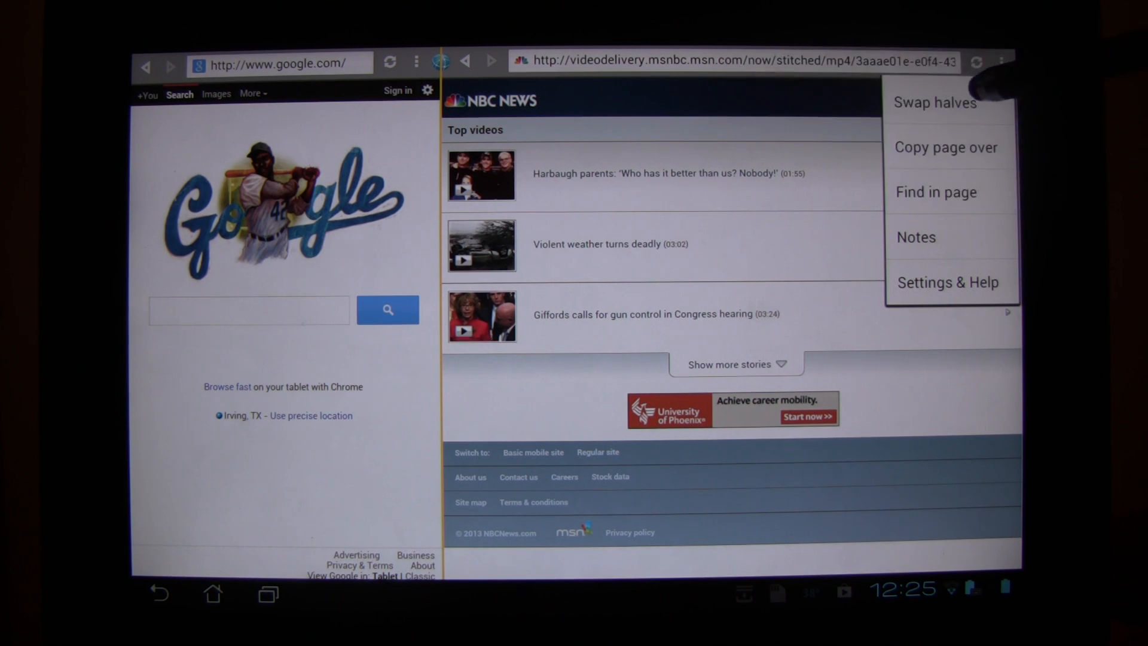
click(936, 103)
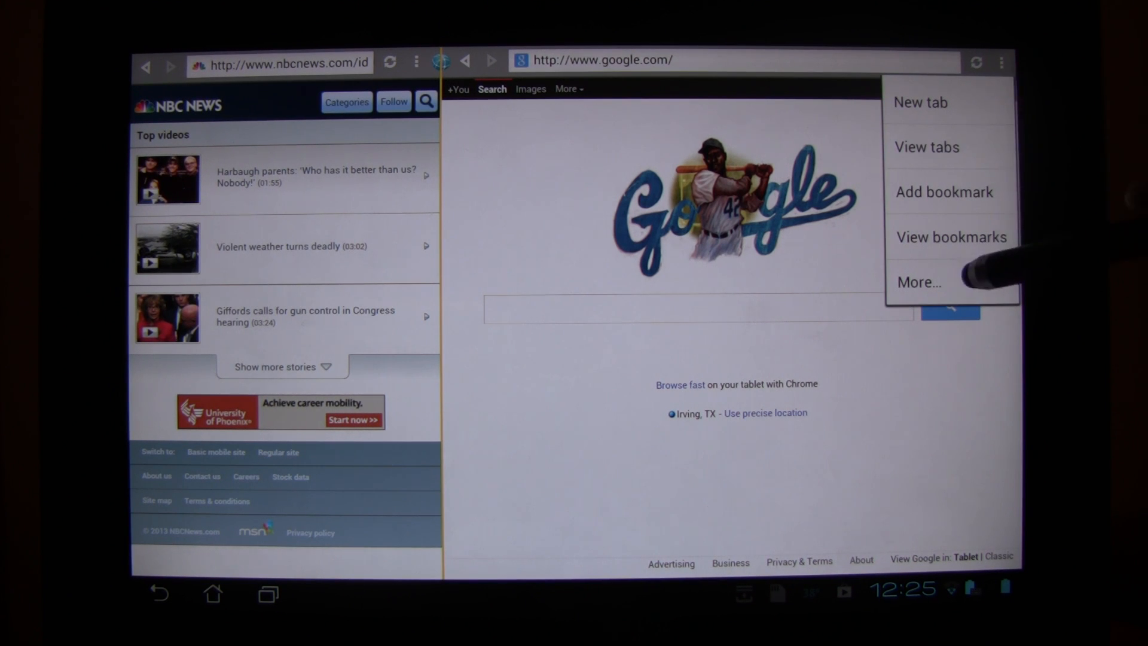
click(920, 281)
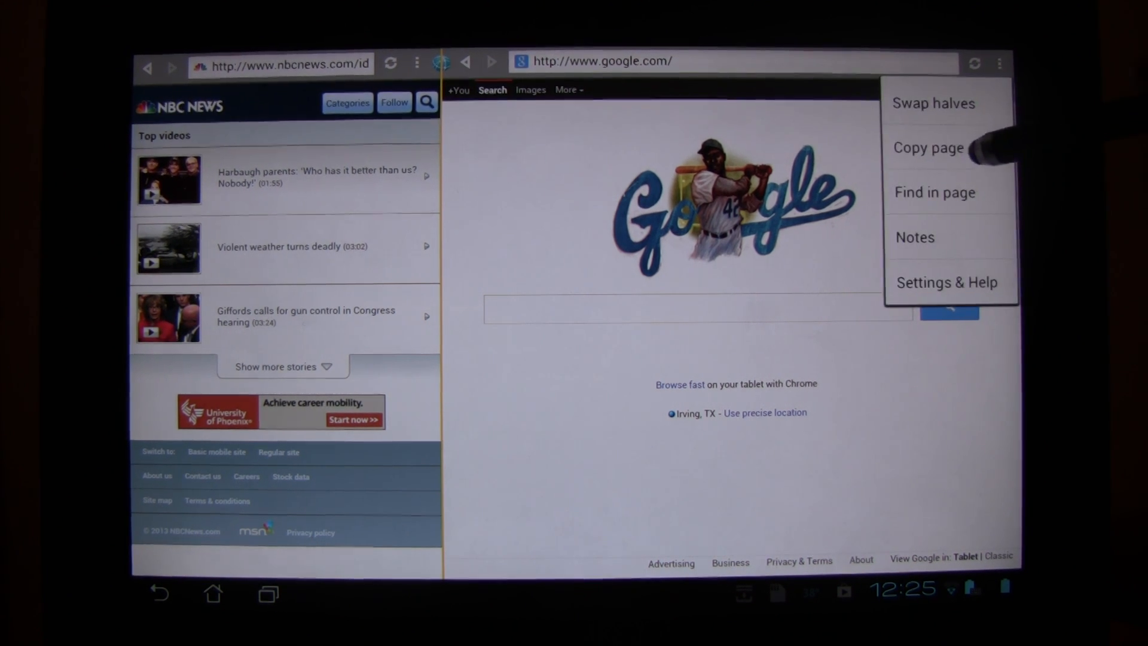
click(942, 148)
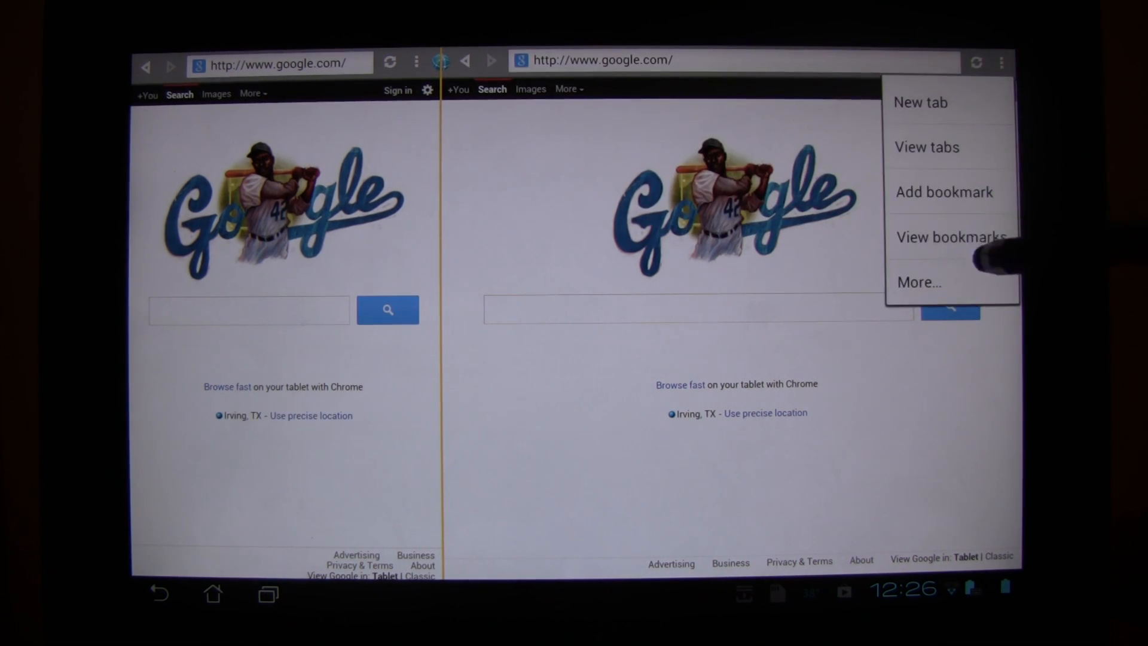
click(920, 282)
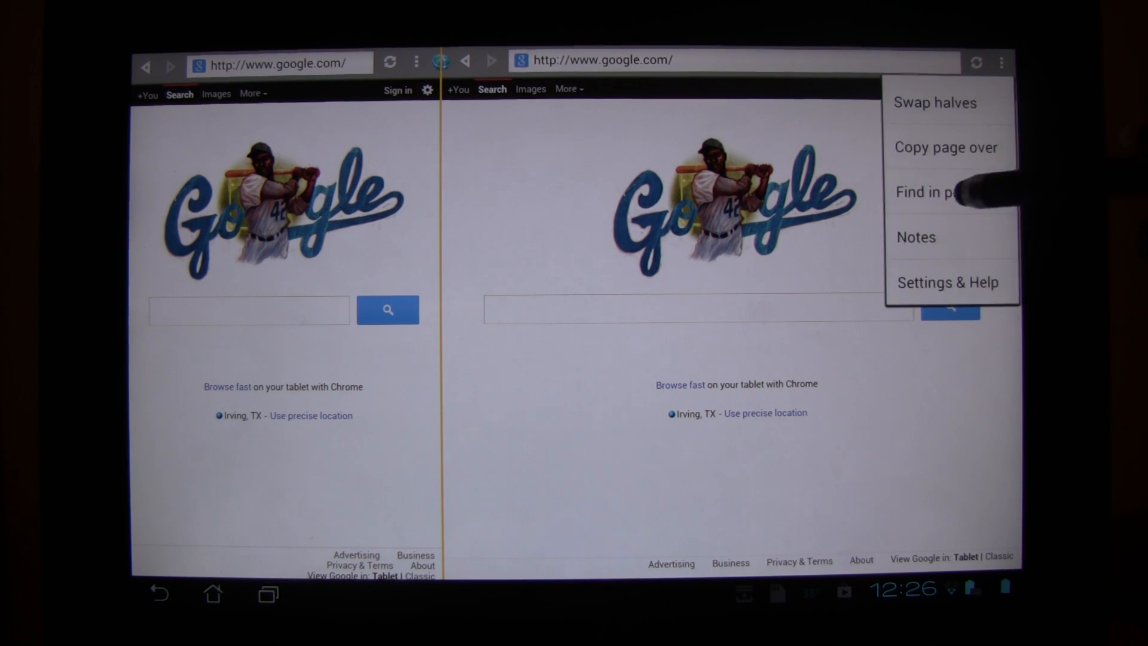
click(943, 192)
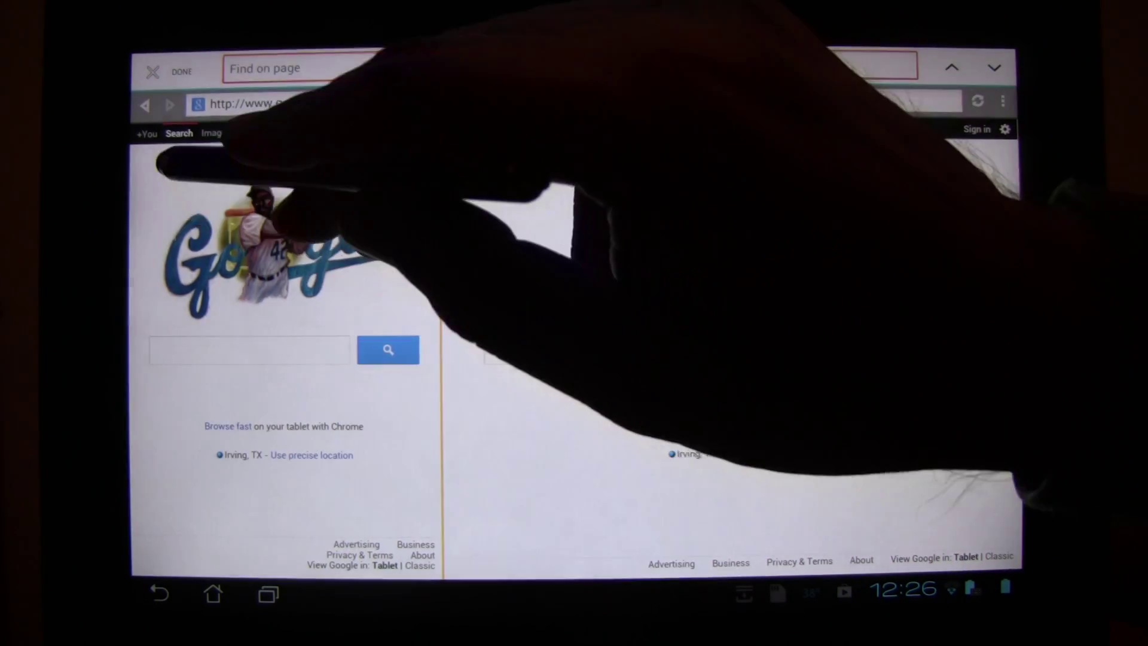
- Start Find in page from the left pane's menu, then visit Settings & Help from the right
click(416, 101)
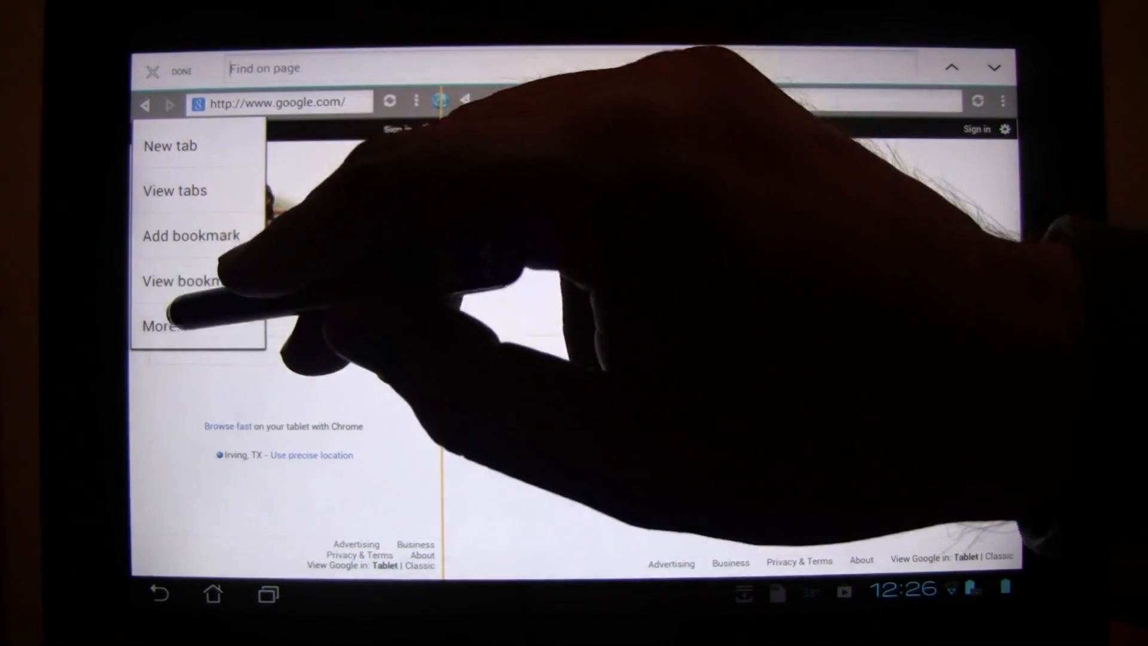
click(162, 326)
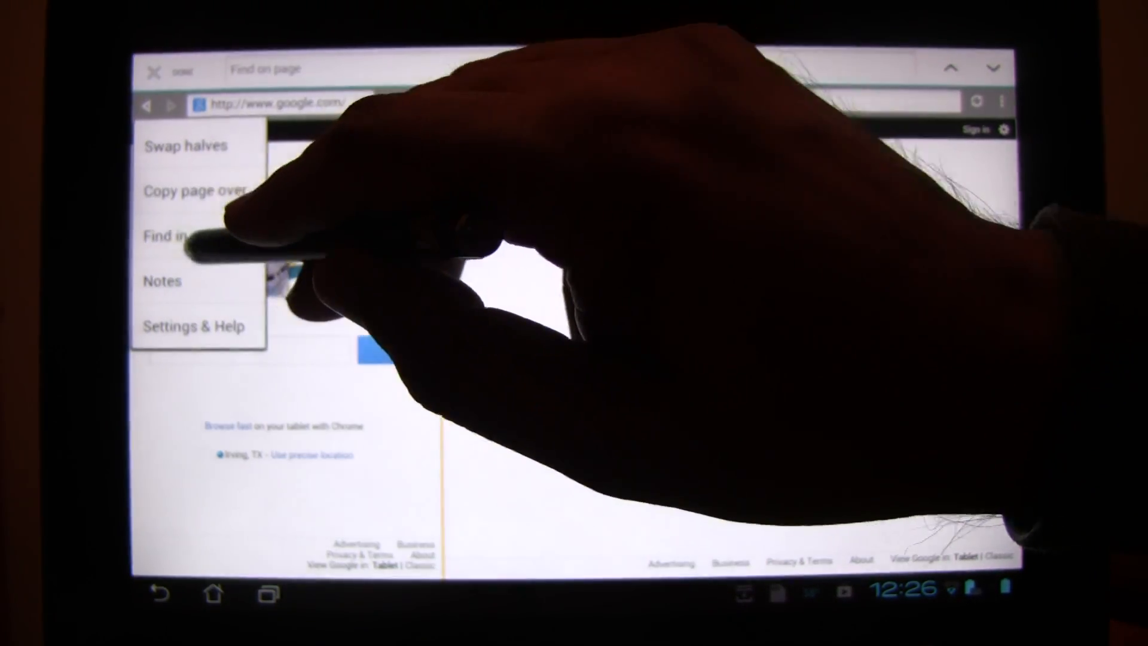
click(183, 235)
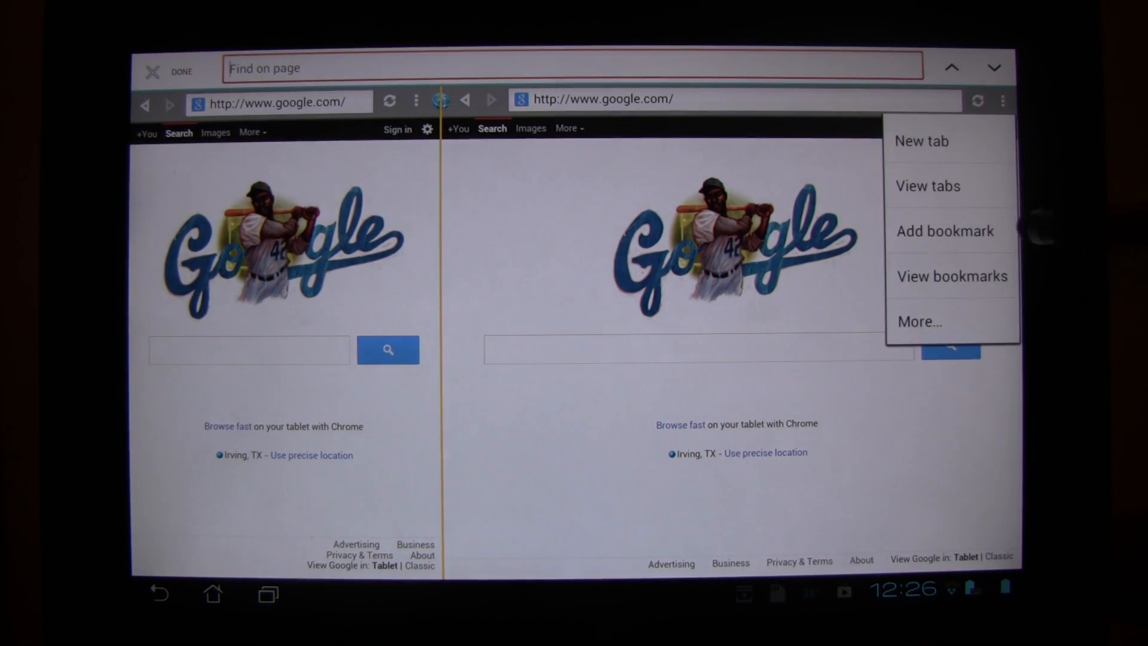
click(950, 321)
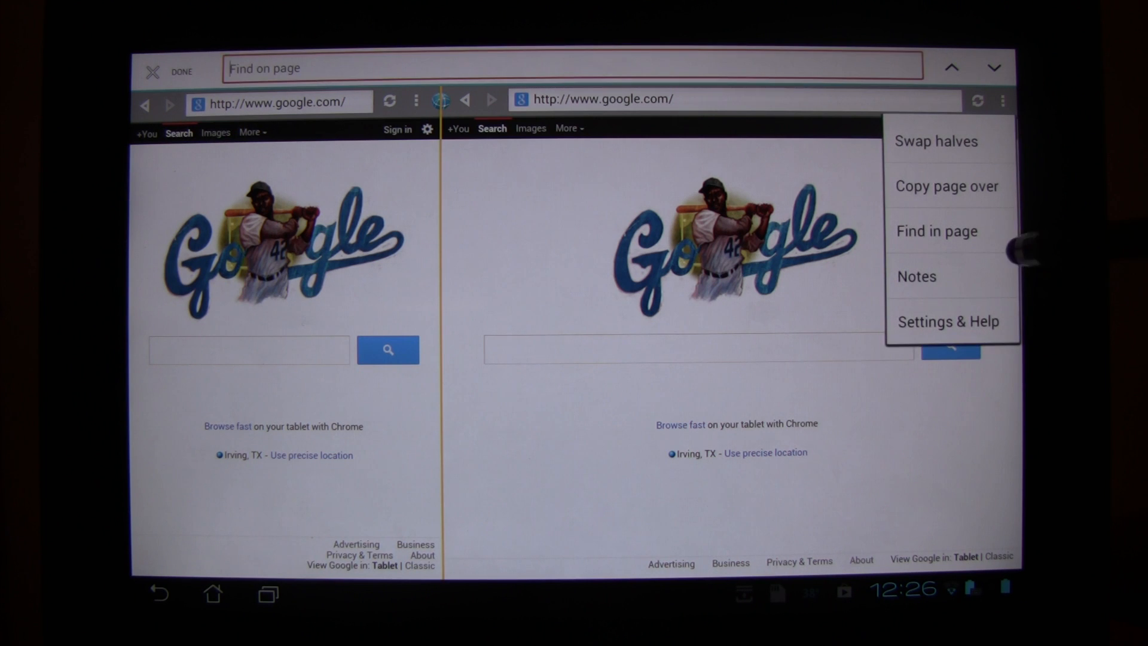
click(949, 322)
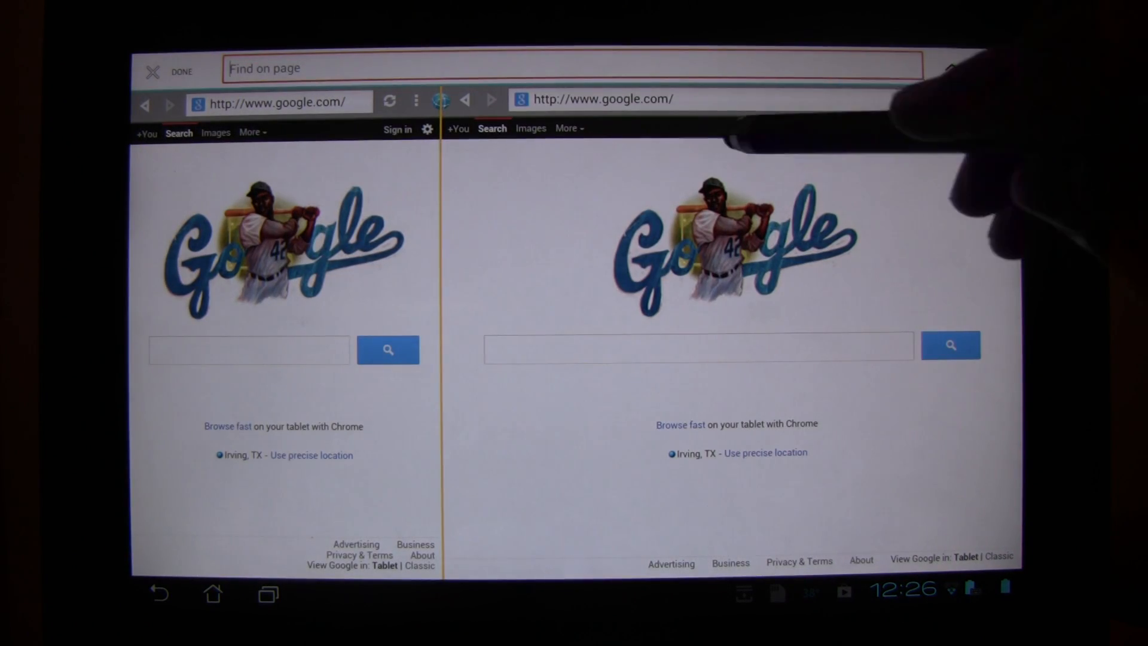
- Turn the left half into a Notes pad via More... > Notes
click(415, 101)
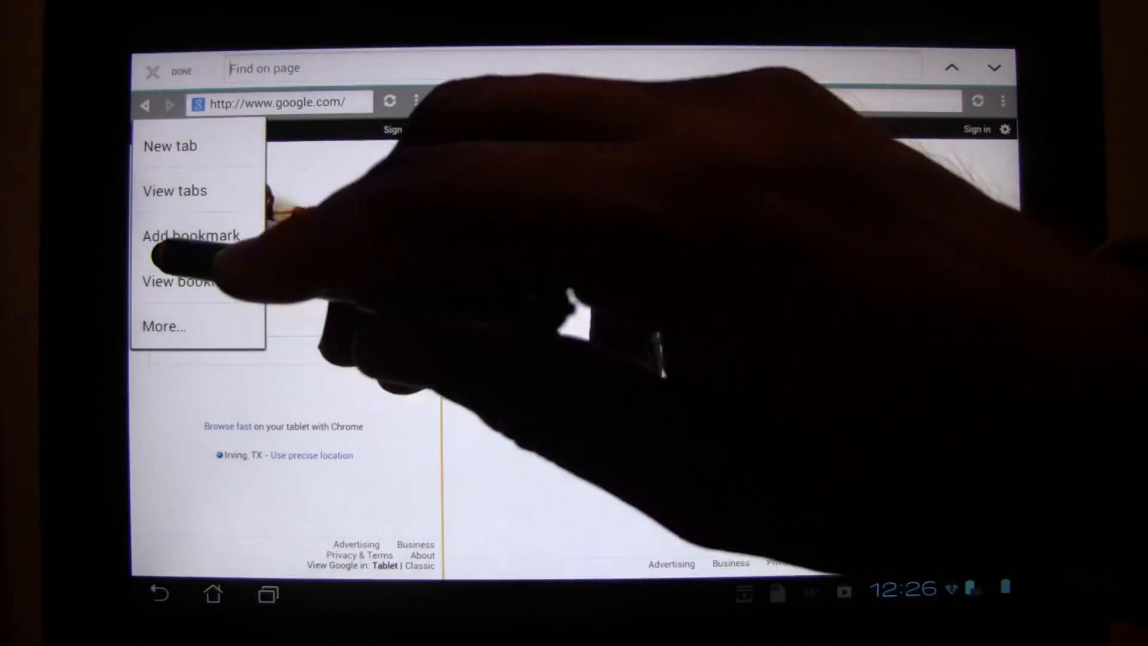
click(170, 325)
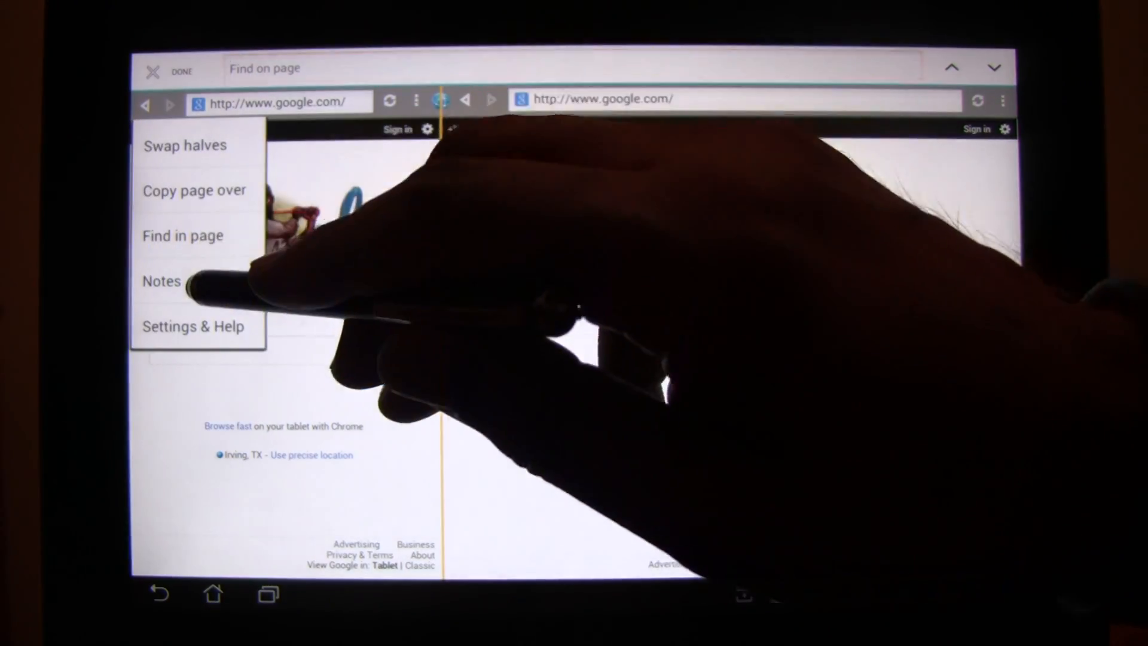
click(163, 281)
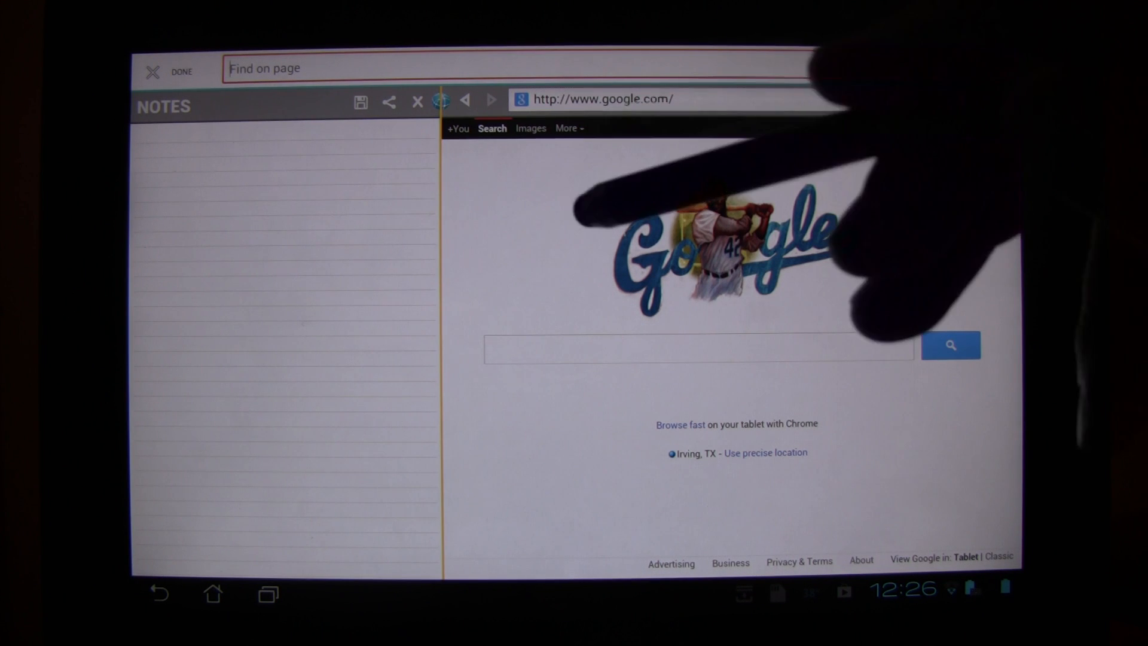
- Load Wikipedia in the right half from bookmarks and begin writing in the notes pad
click(1003, 99)
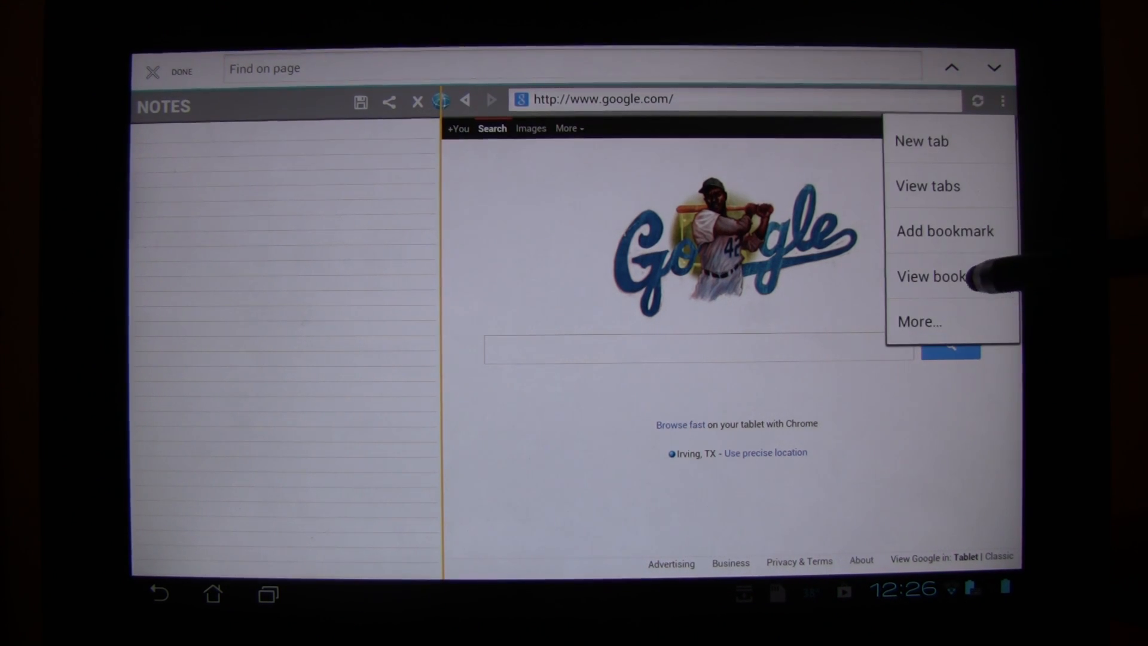
click(986, 276)
scroll(807, 403, down, 1)
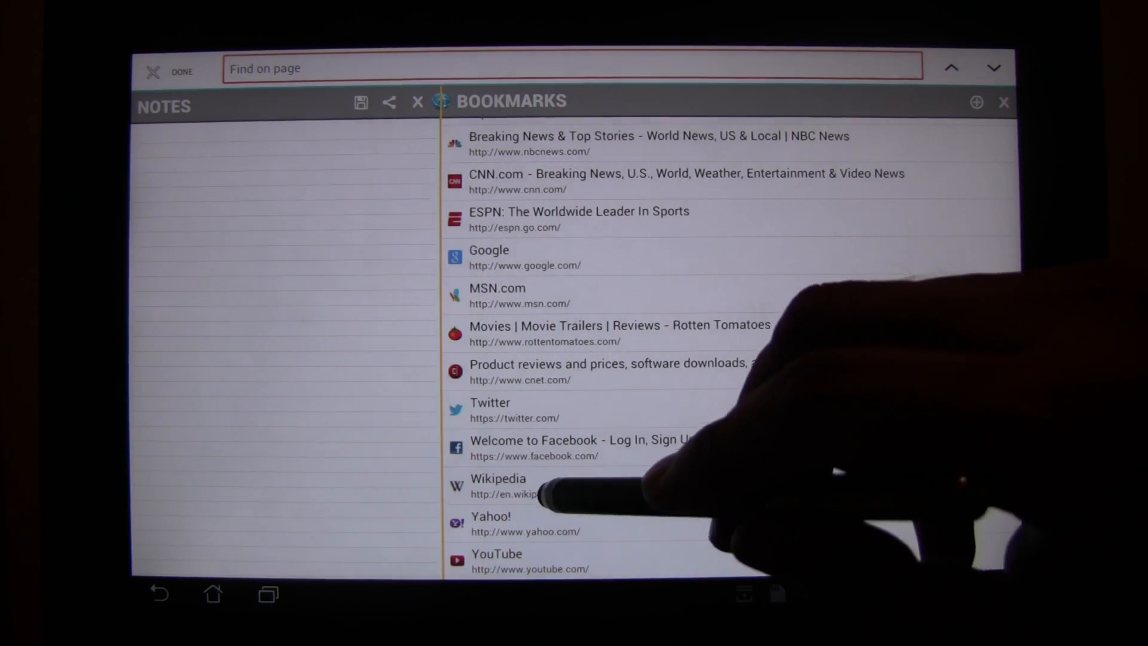
click(548, 491)
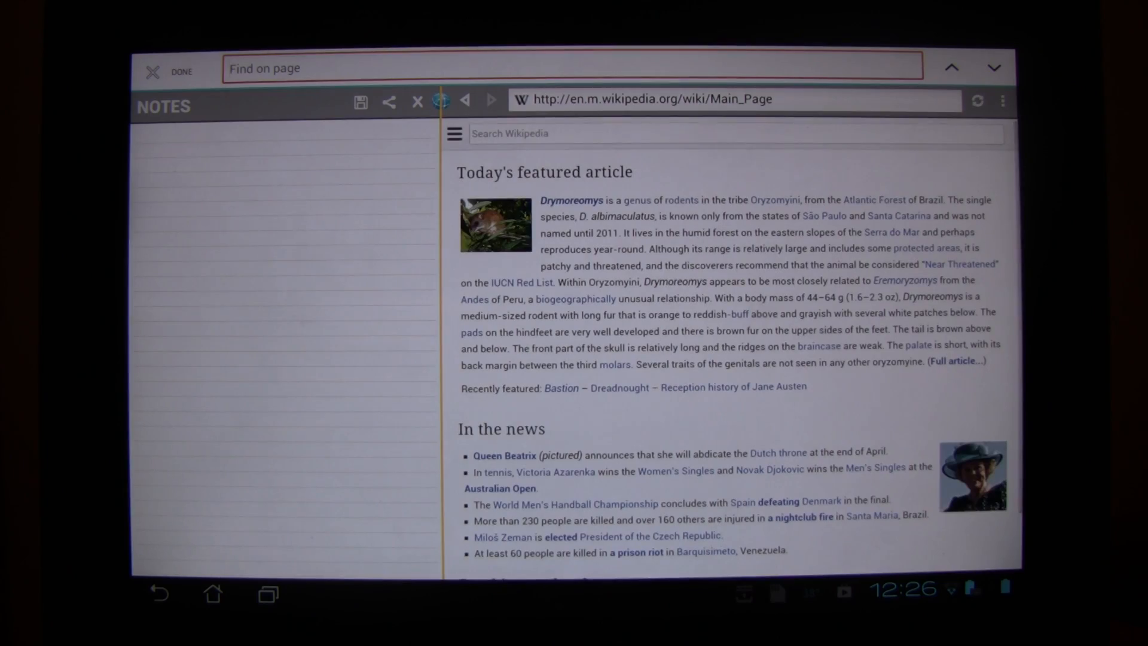
click(269, 144)
text(iiuh)
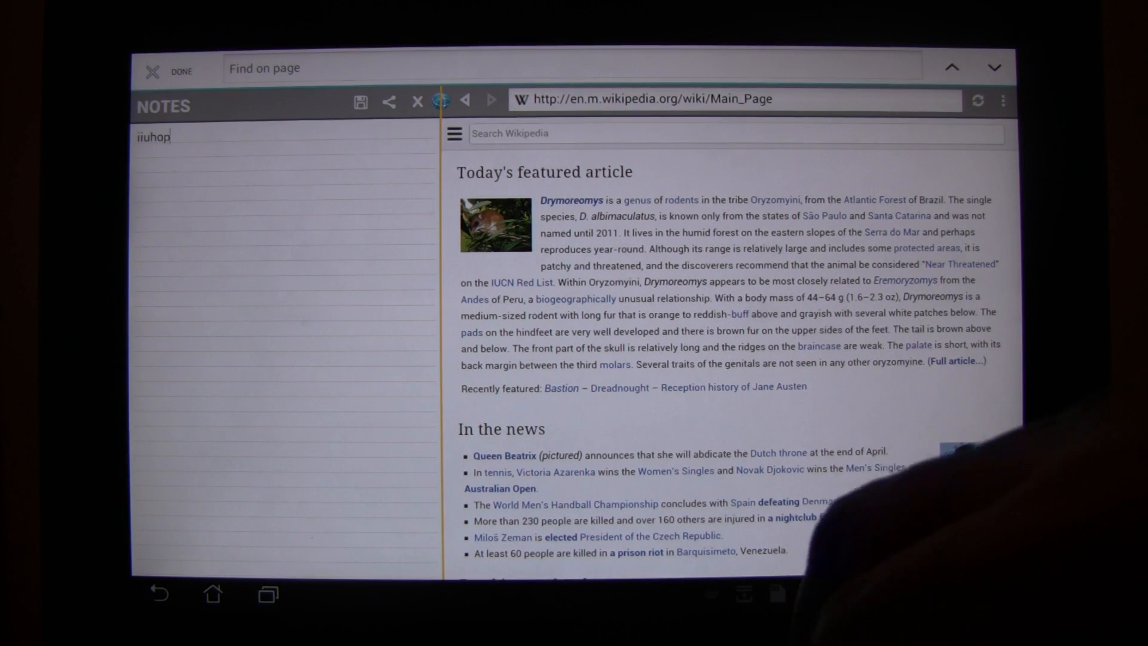
text(opok9--)
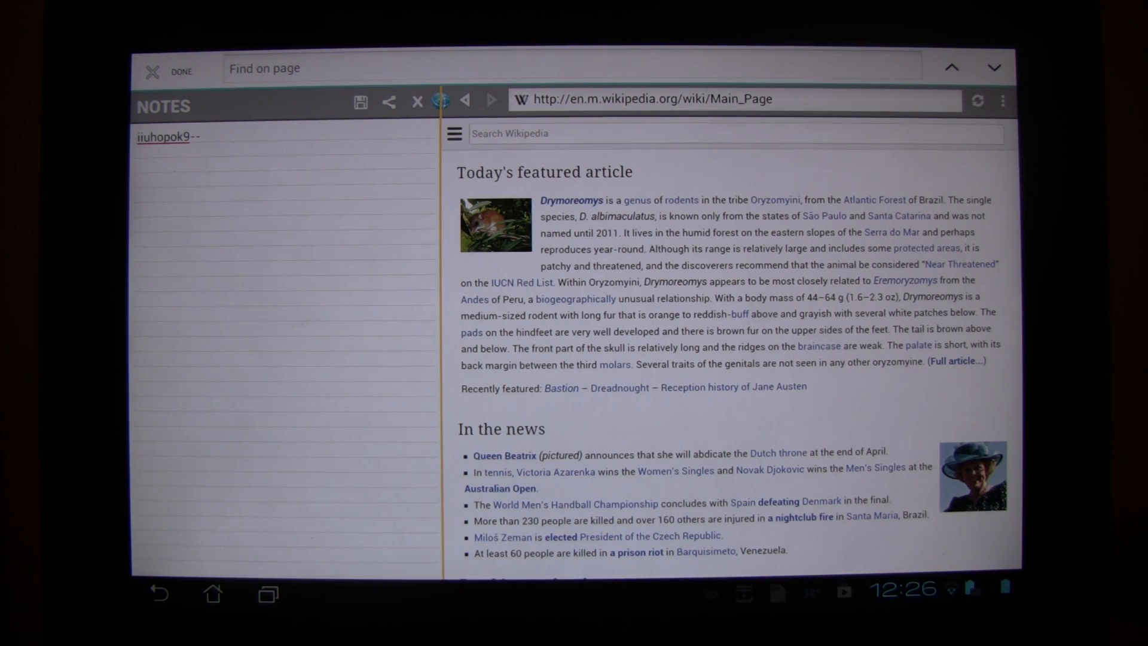